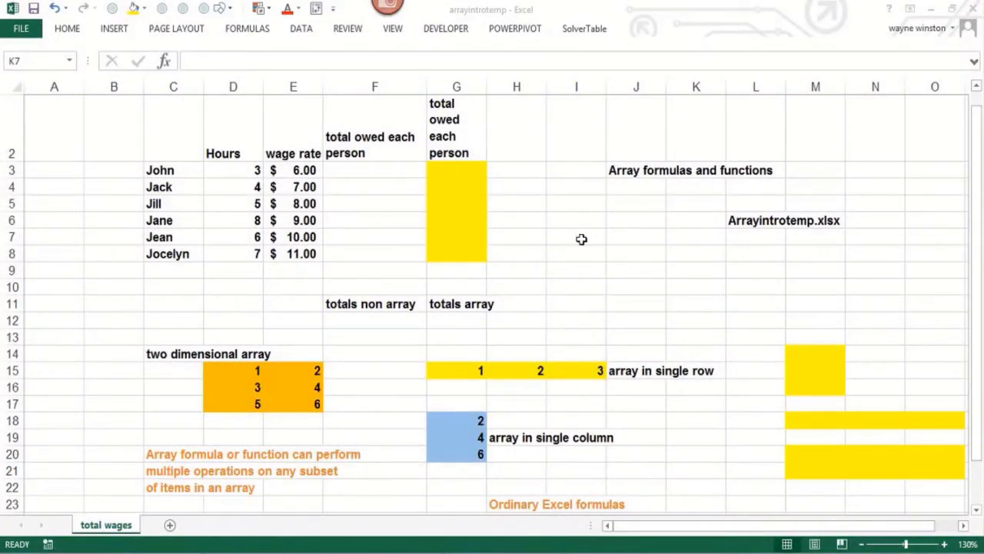
left_click(579, 239)
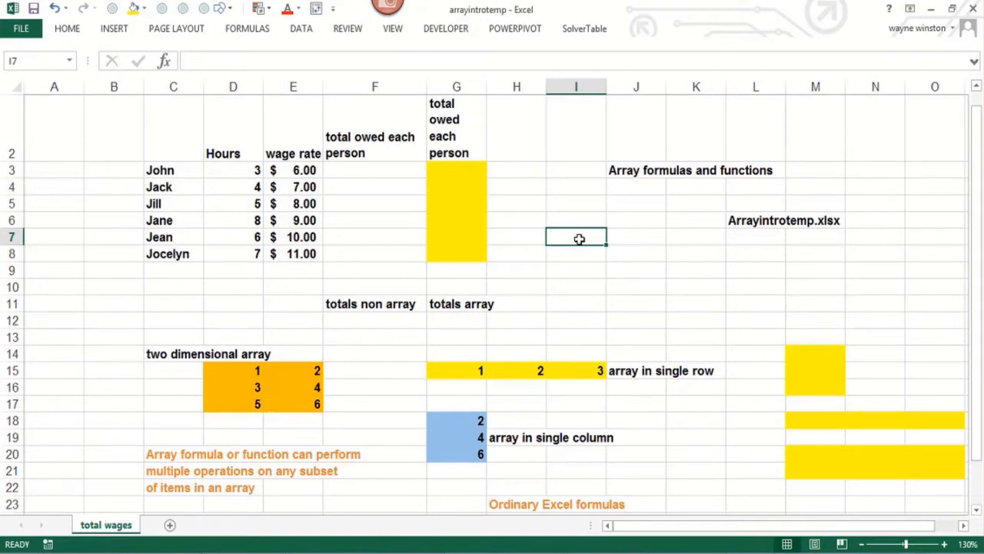
key("Right")
key("Right")
key("Right")
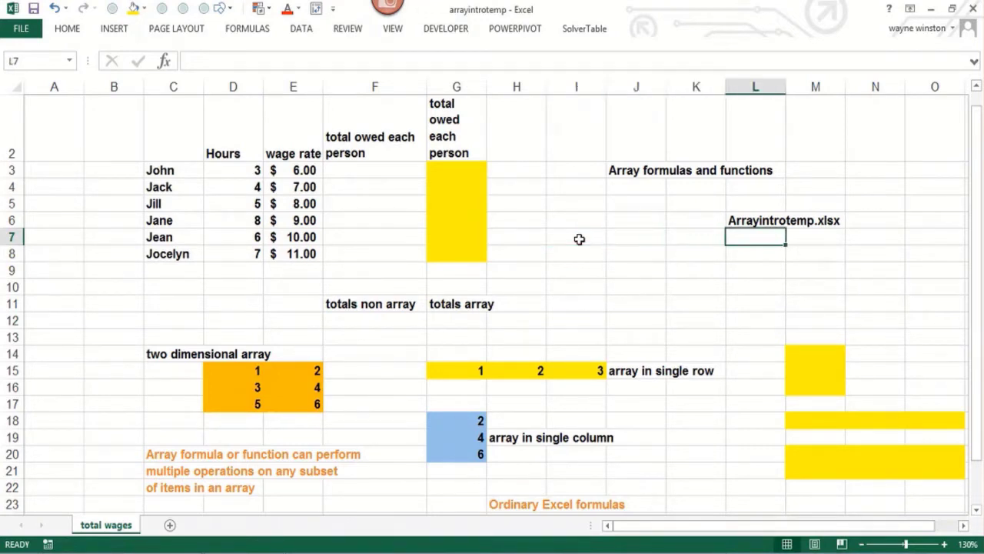
key("Left")
key("Left")
key("Left")
key("Left")
key("Left")
key("Left")
key("Left")
key("Left")
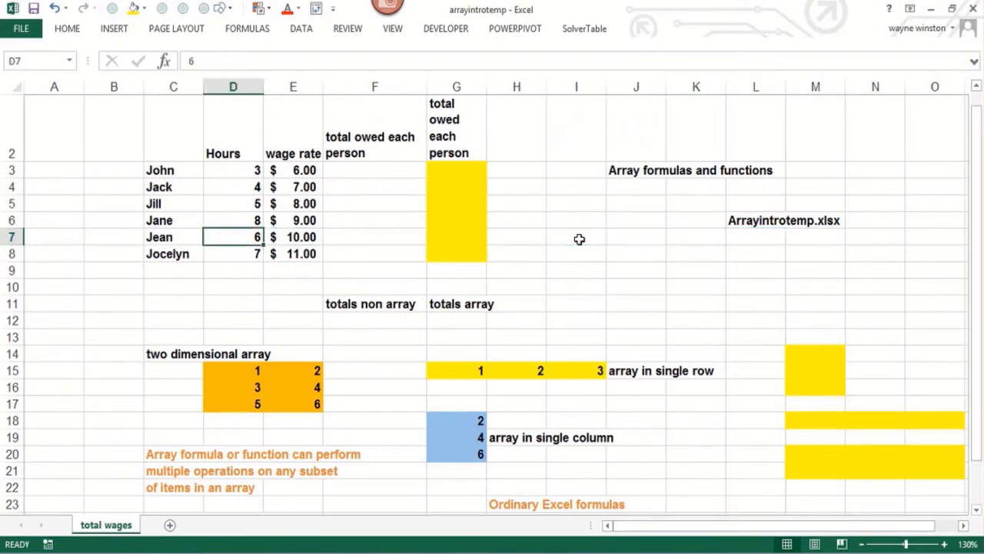
key("Up")
key("Up")
key("Up")
key("Up")
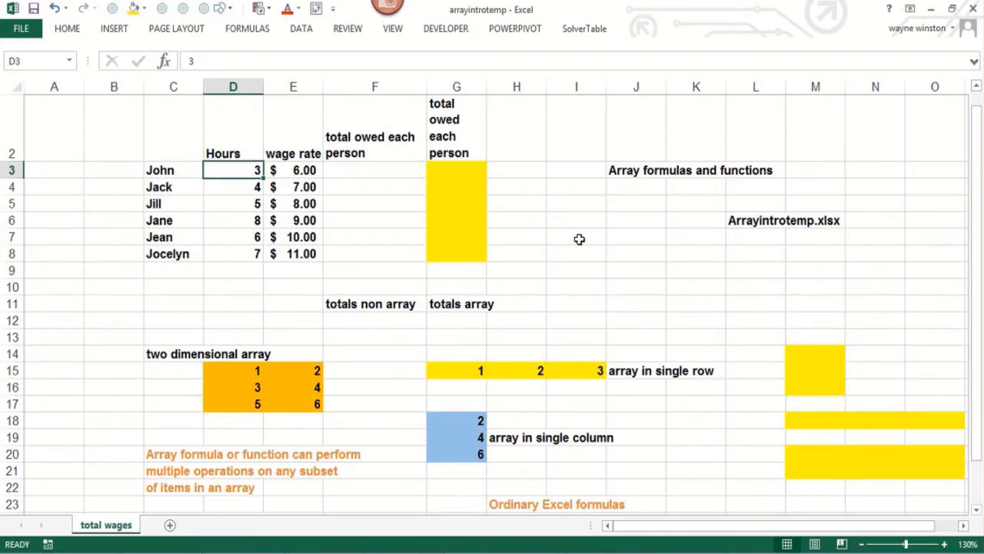
Step: Calculate the total owed in F3 with =D3*E3 and fill the formula down through F8
key("Right")
key("Right")
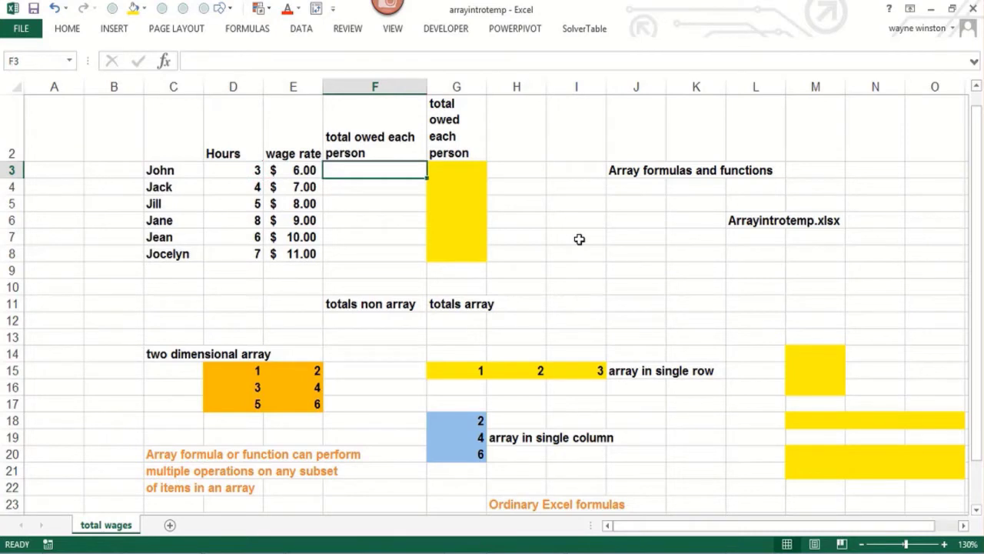
type("=")
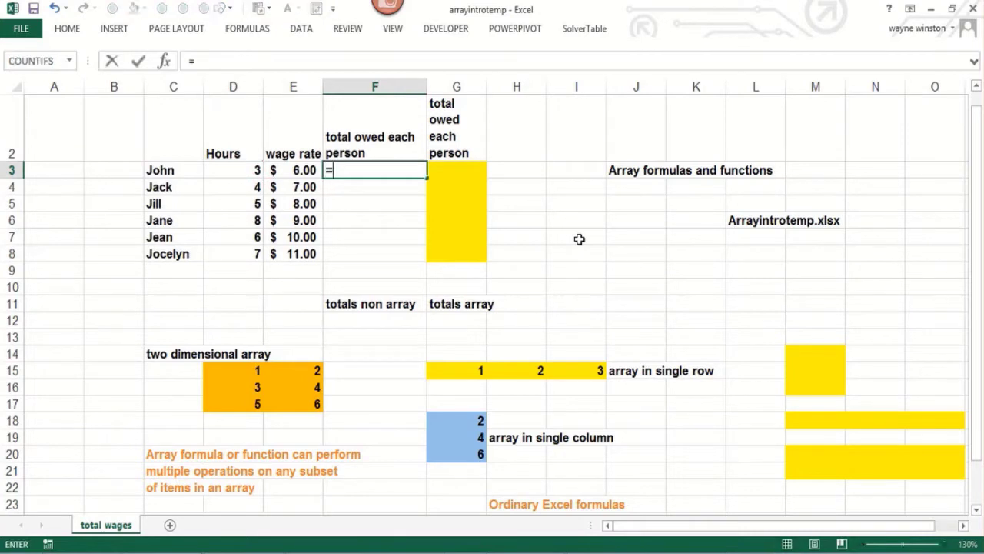
left_click(242, 170)
type("*")
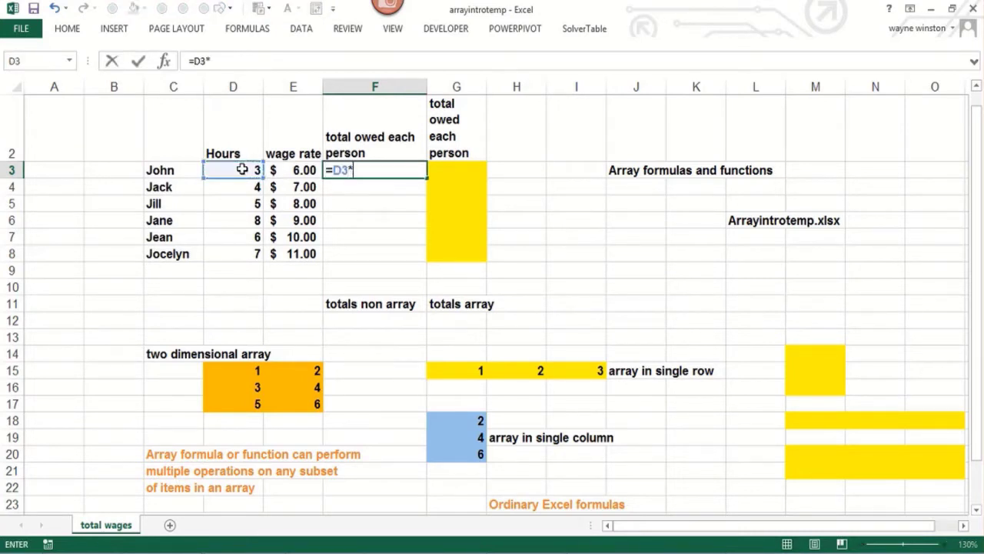
left_click(284, 171)
key("Return")
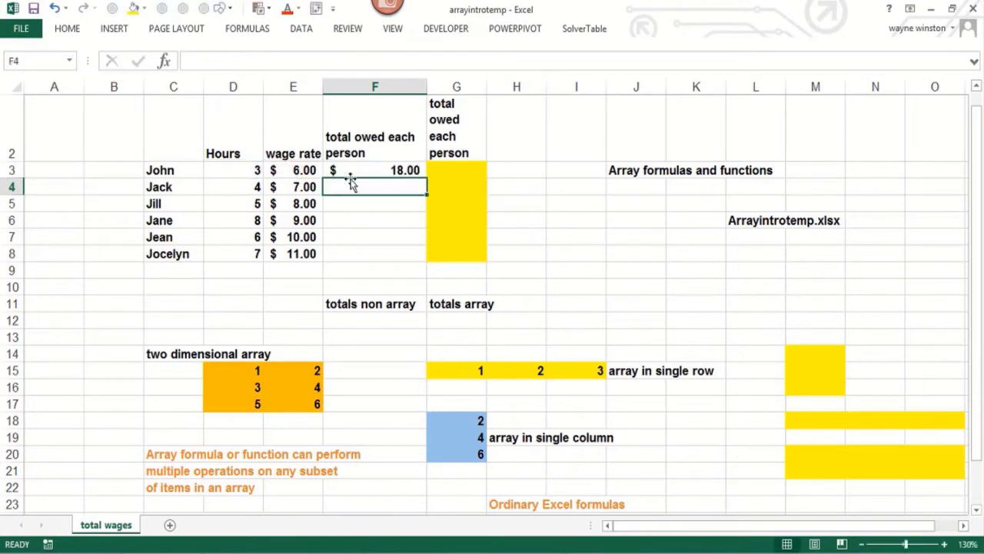
left_click(411, 169)
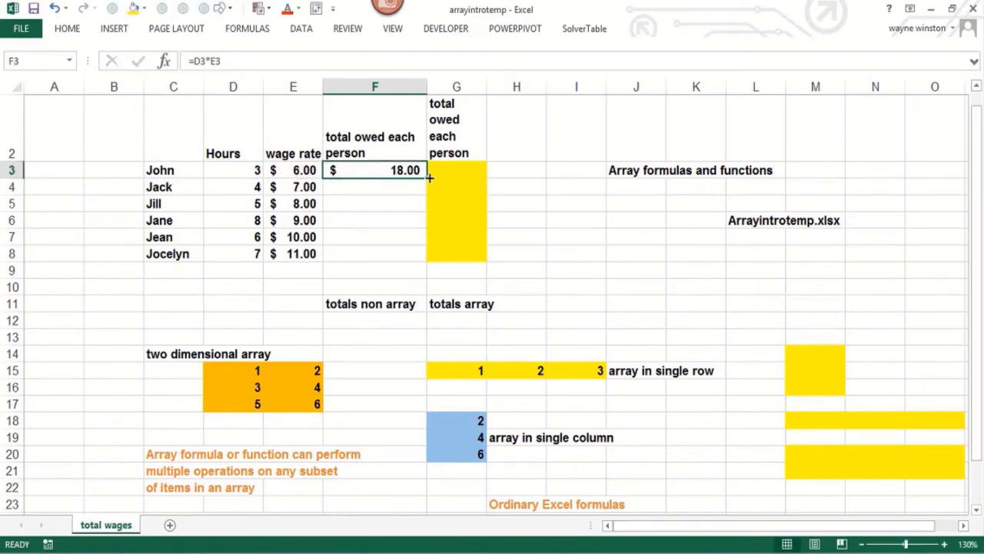
left_click_drag(430, 177, 392, 259)
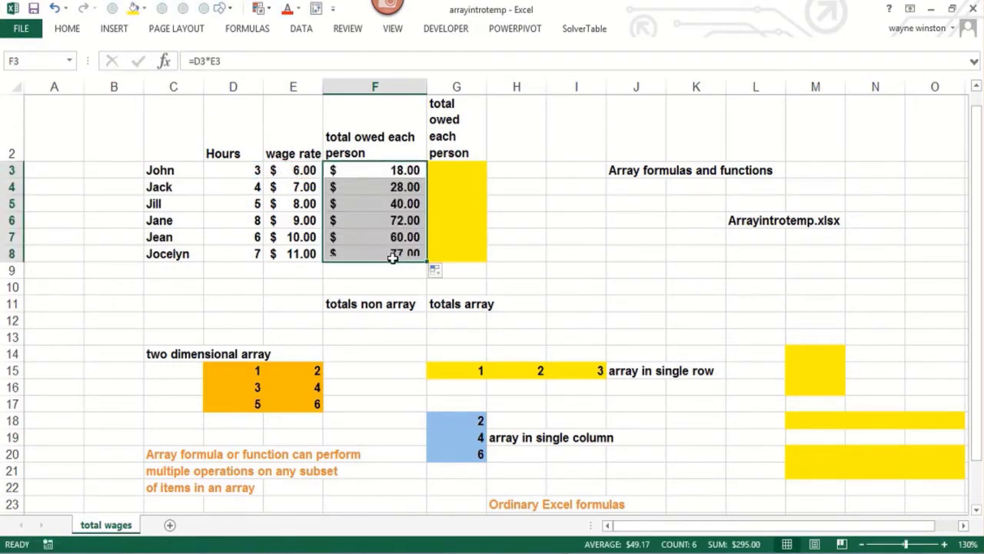
Step: Enter a SUM of F3:F8 in cell F12 under the totals non array heading
left_click(346, 321)
type("=sum(")
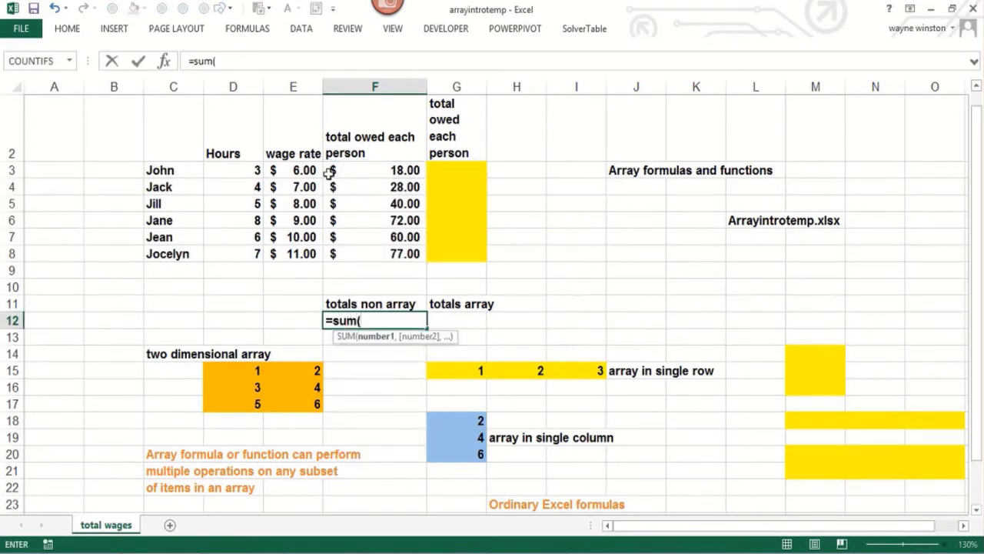
left_click_drag(329, 172, 369, 247)
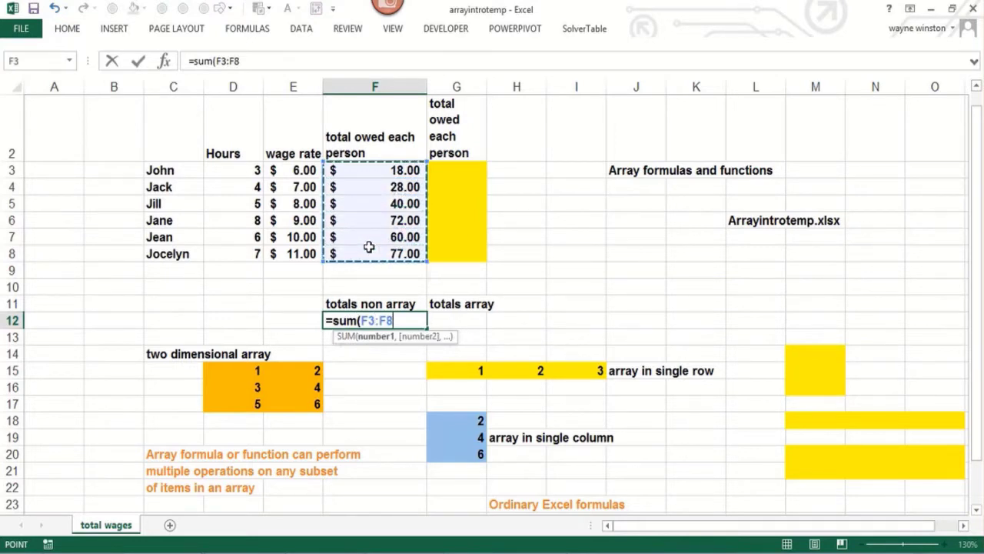
key("Return")
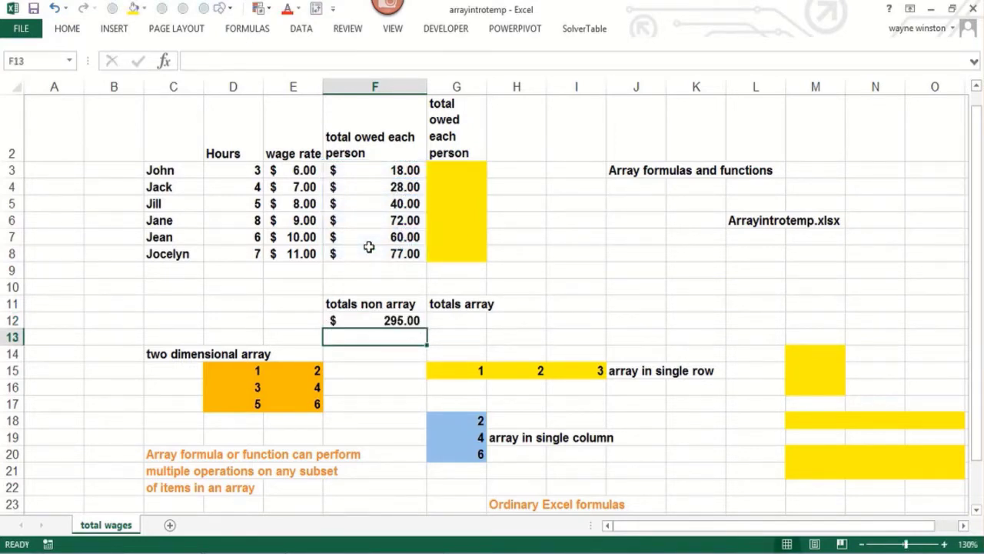
Step: Enter =SUMPRODUCT(D3:D8,E3:E8) in F13 to total the wages directly from hours and wage rates
type("=sumprodu")
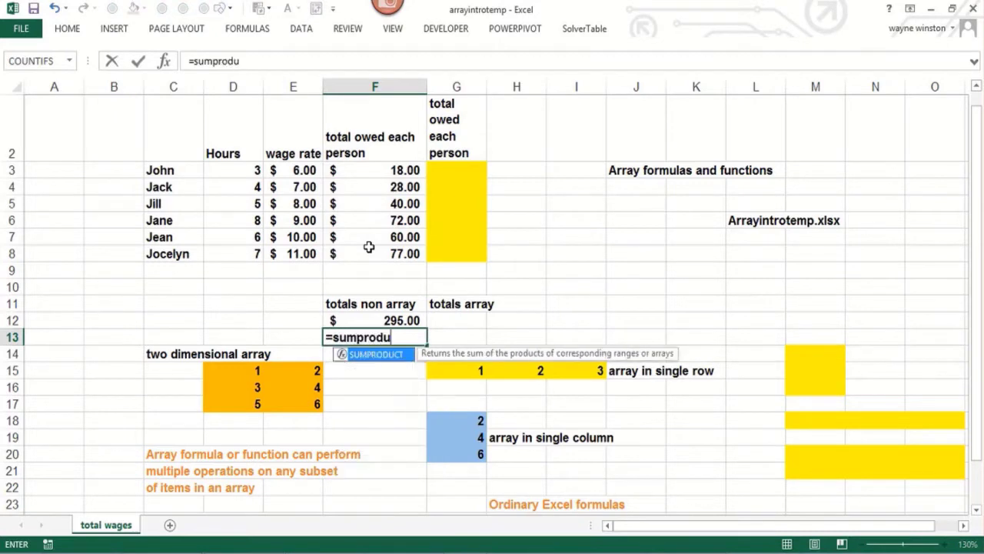
type("ct(")
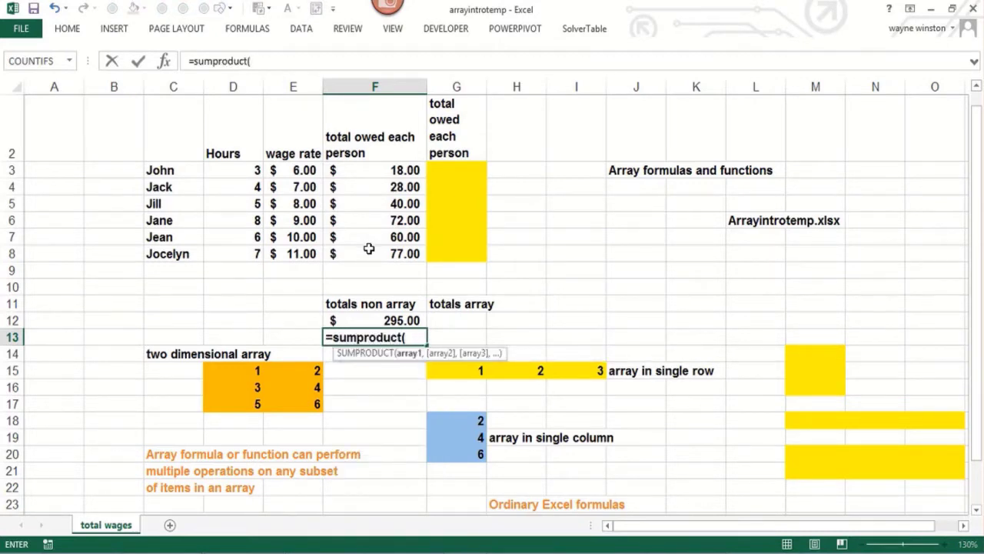
left_click_drag(218, 167, 211, 247)
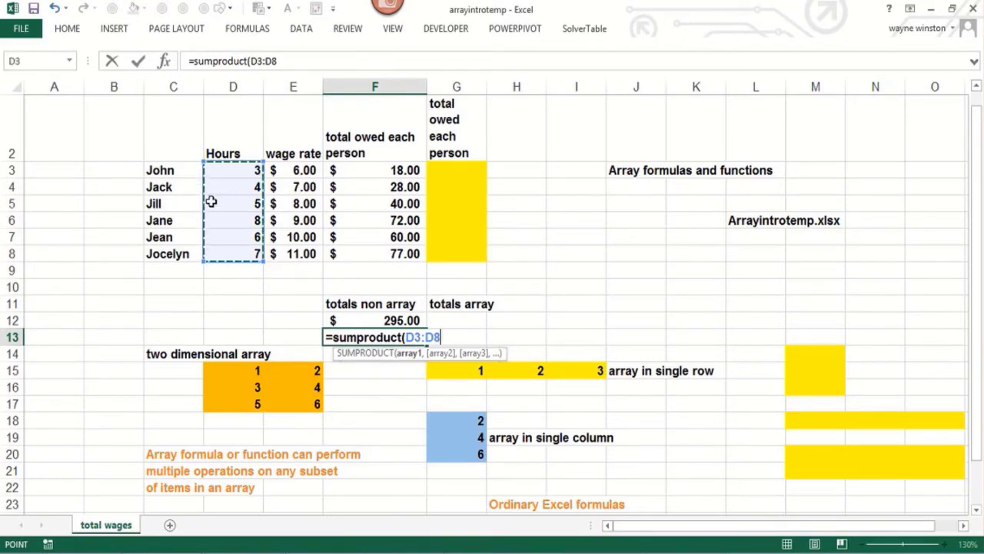
type(",")
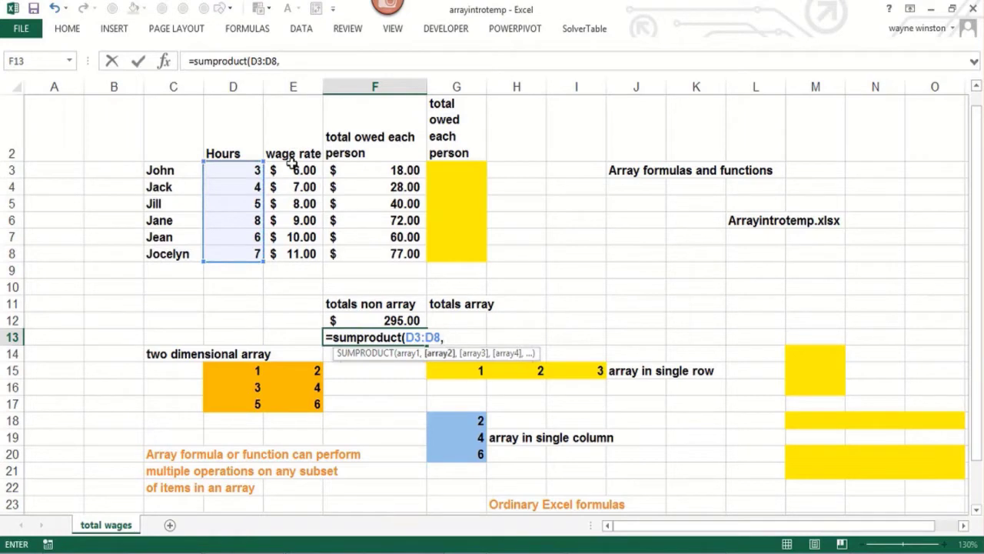
left_click_drag(292, 164, 295, 250)
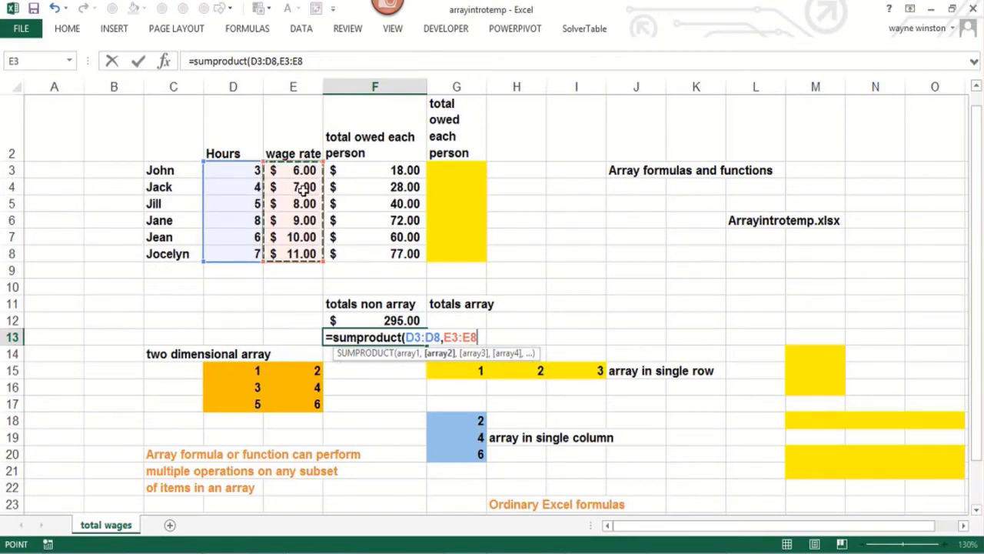
type(")")
key("Return")
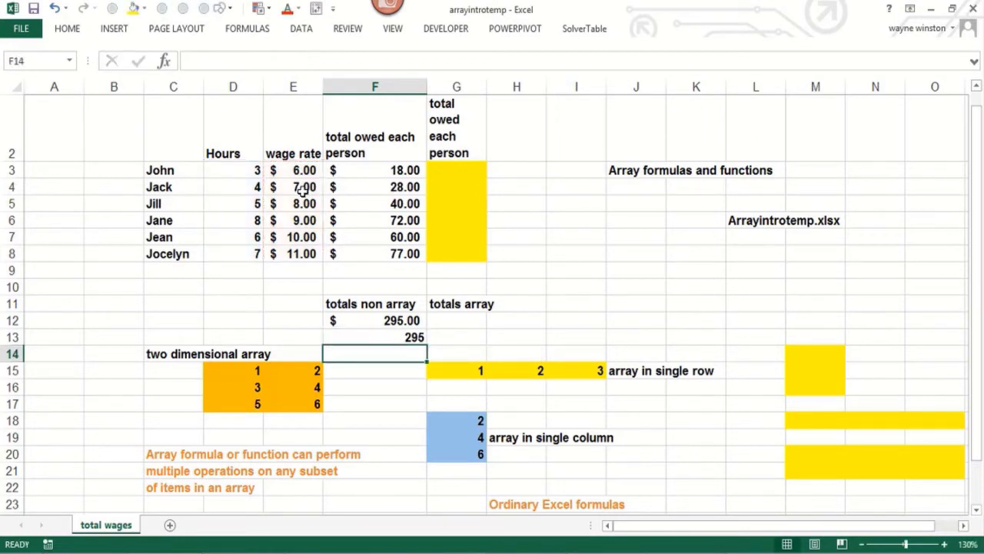
Step: Enter =(D3:D8)*(E3:E8) as one array formula across the yellow range G3:G8
left_click(440, 319)
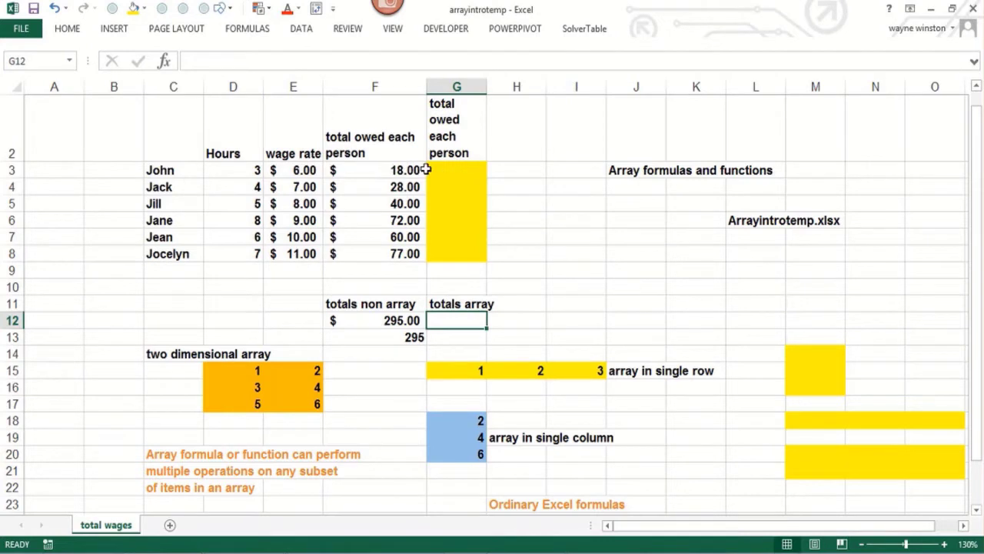
left_click_drag(450, 168, 465, 254)
type("=(")
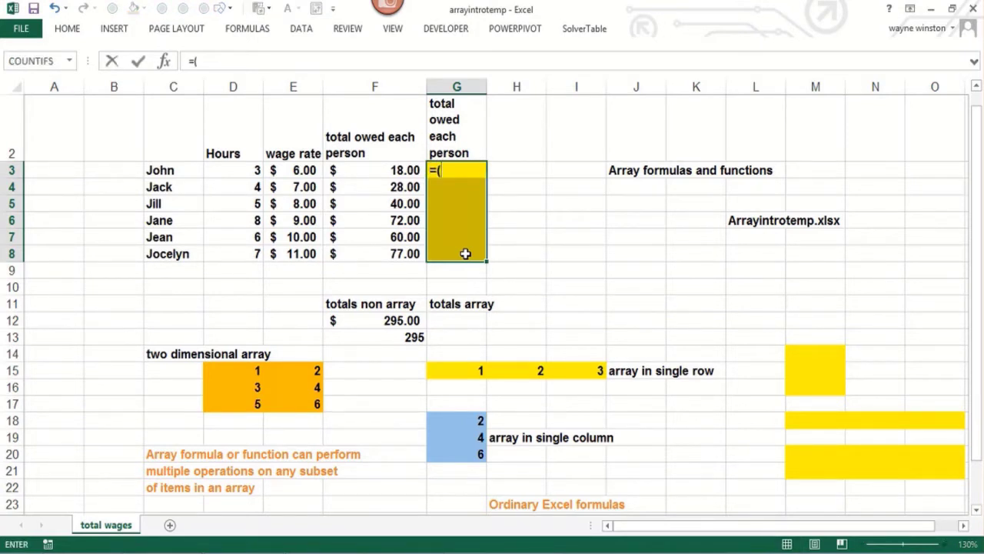
type("d3:d")
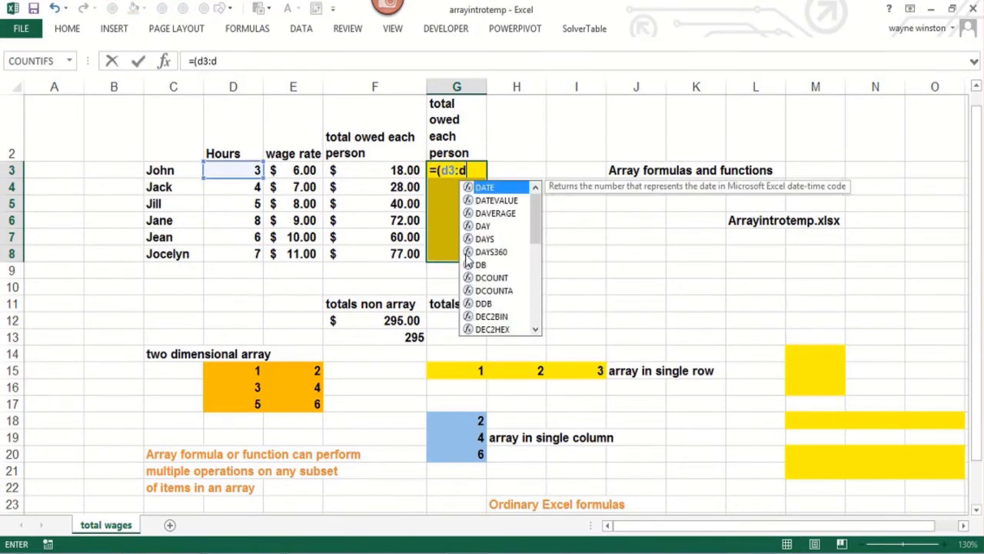
type("8)")
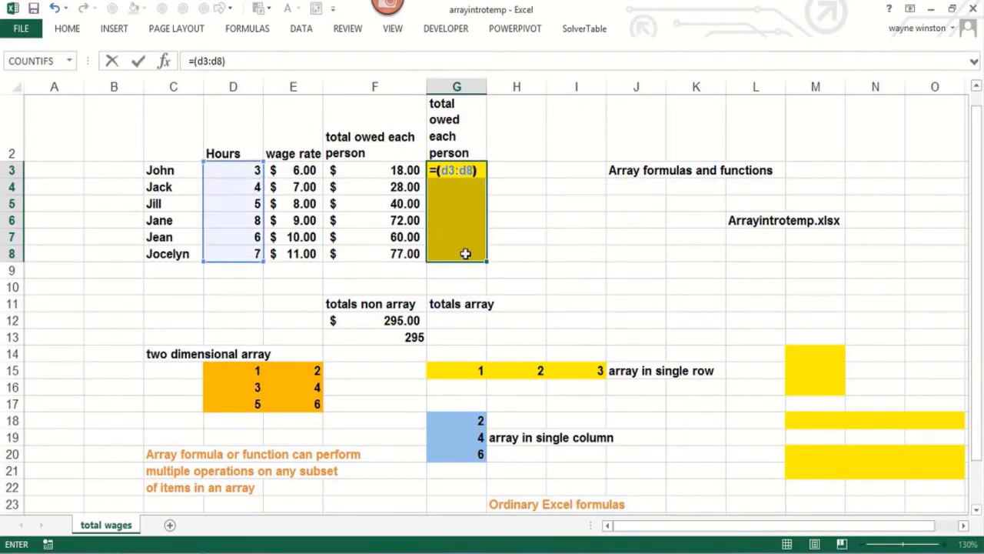
type("*(e")
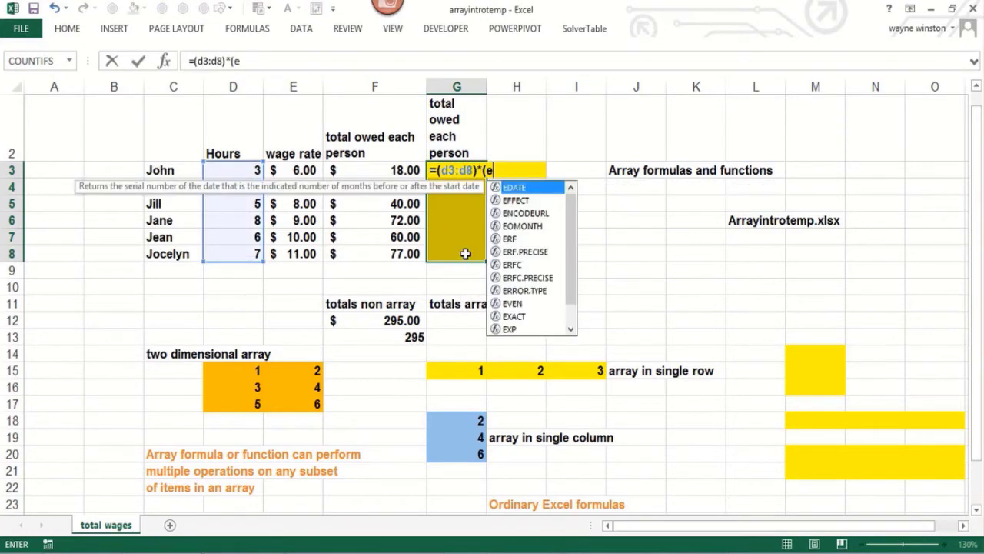
type("3:e8)")
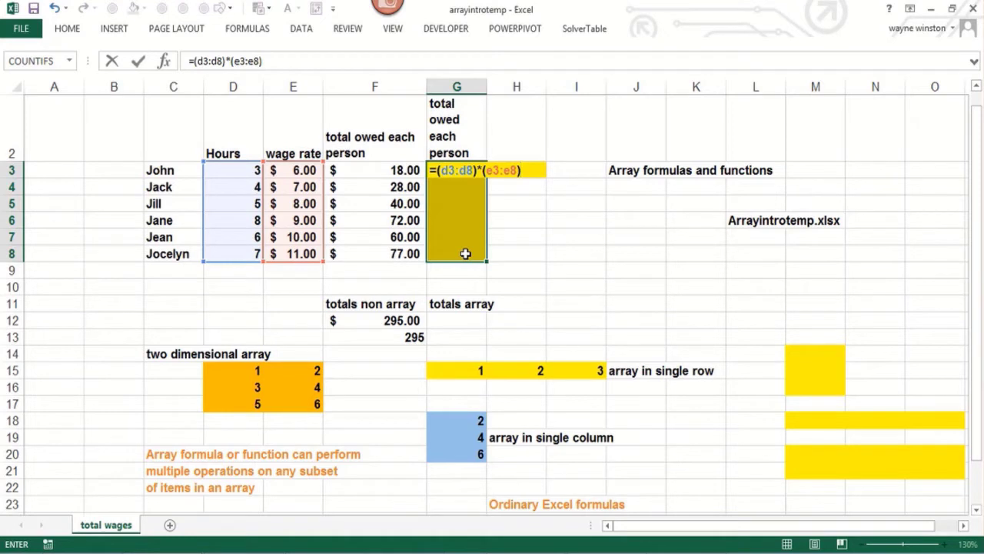
key("ctrl+shift+Return")
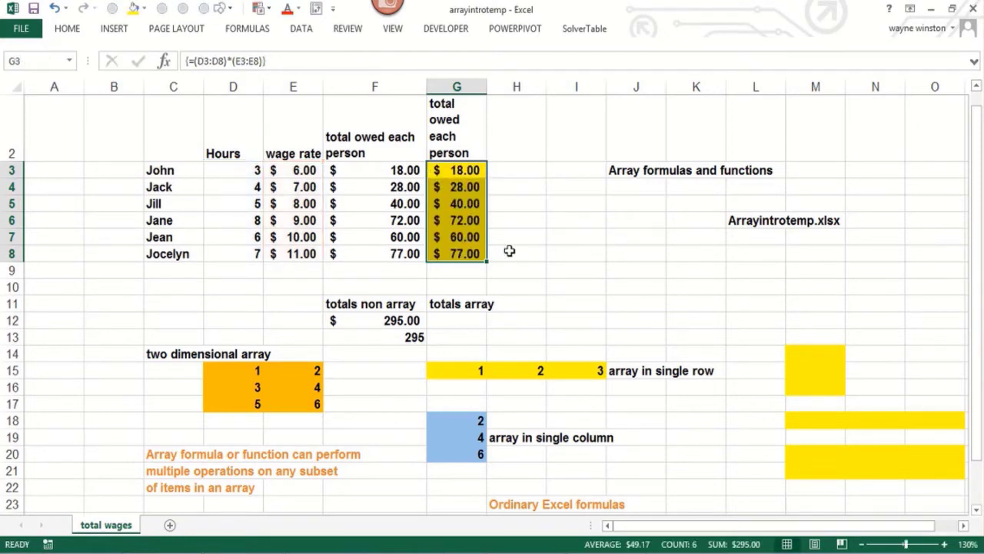
Step: Inspect the ranges referenced by the array formula in G5, leaving the formula unedited
left_click(532, 251)
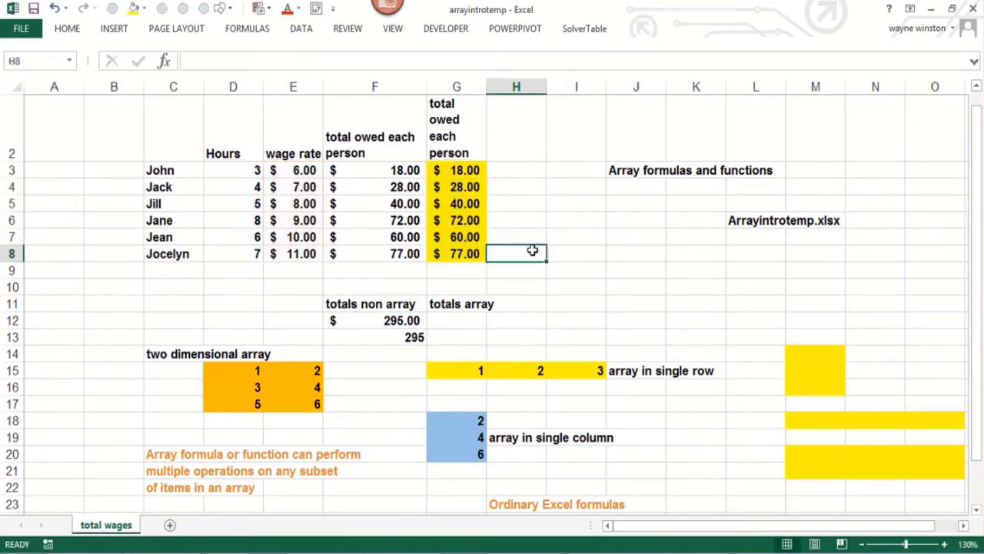
left_click(459, 204)
key("F2")
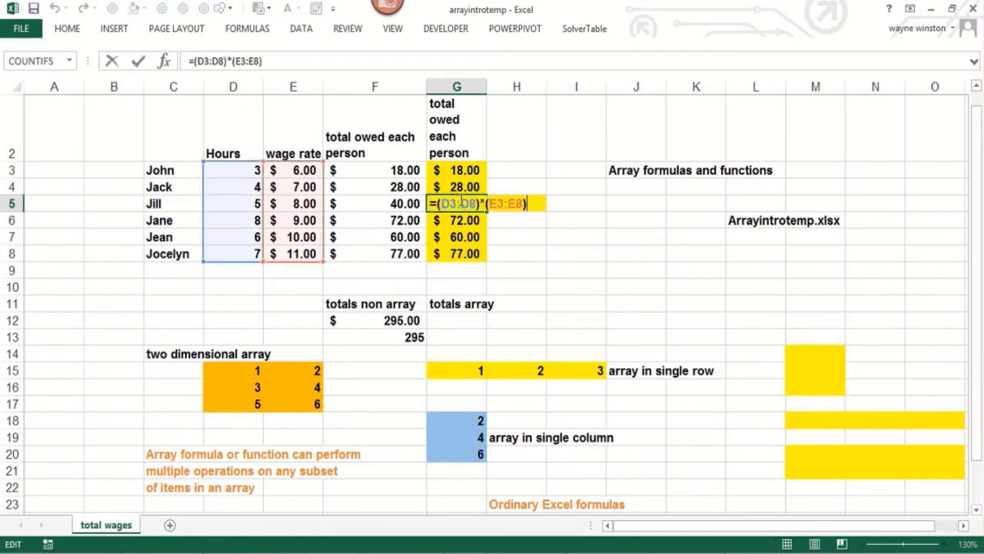
key("Escape")
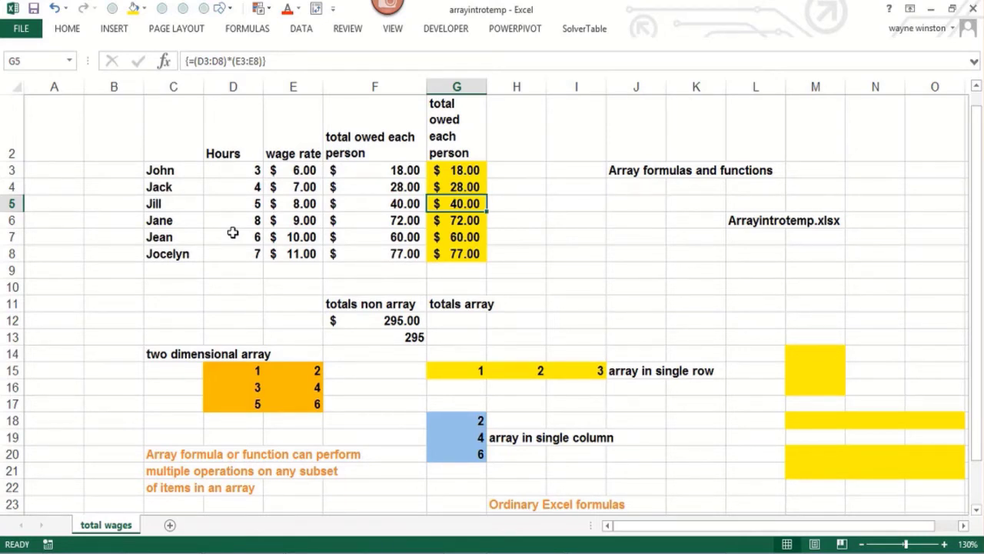
Step: Delete the ordinary formula in F5 and undo the deletion
key("Left")
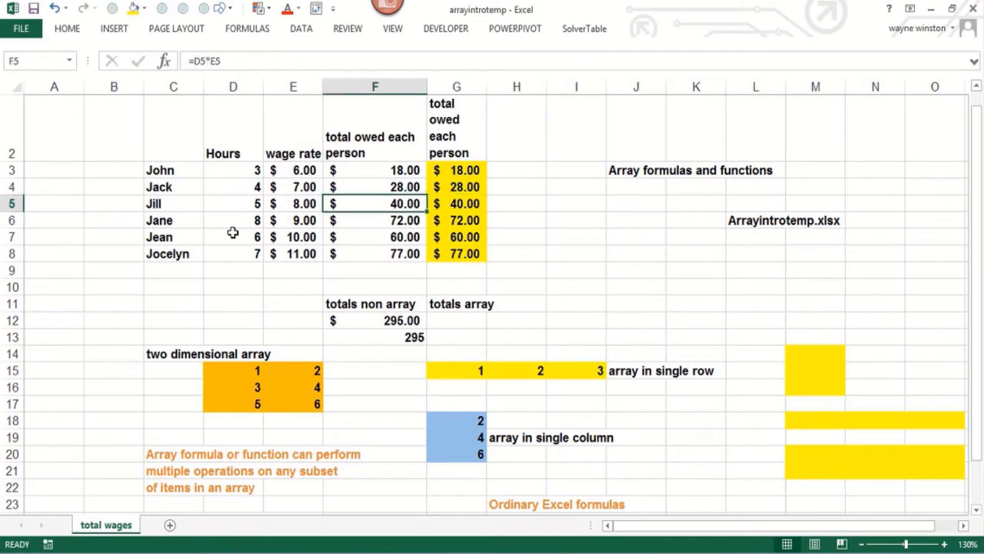
key("Left")
key("Right")
key("Delete")
key("ctrl+z")
Step: Try to delete only cell G5 from the array formula range G3:G8
key("Right")
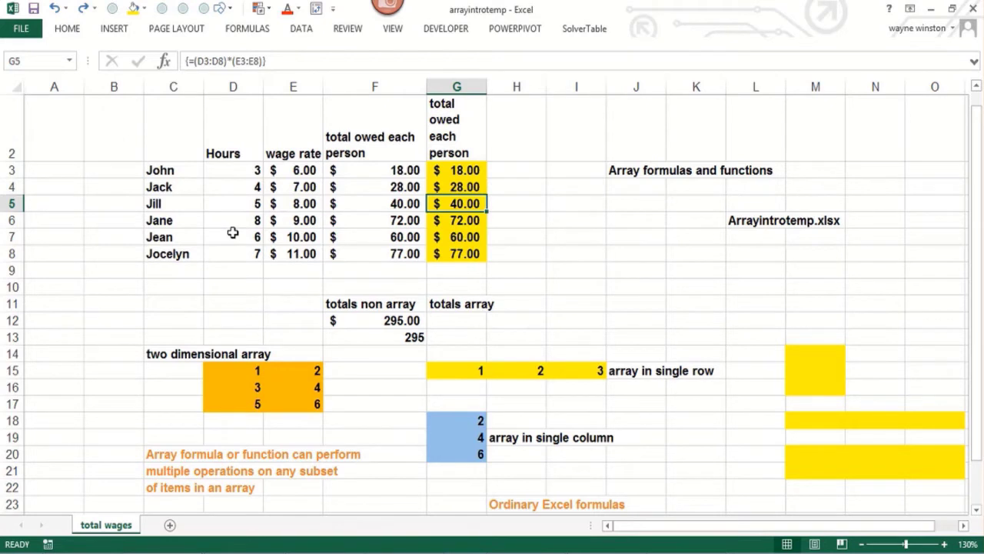
key("Delete")
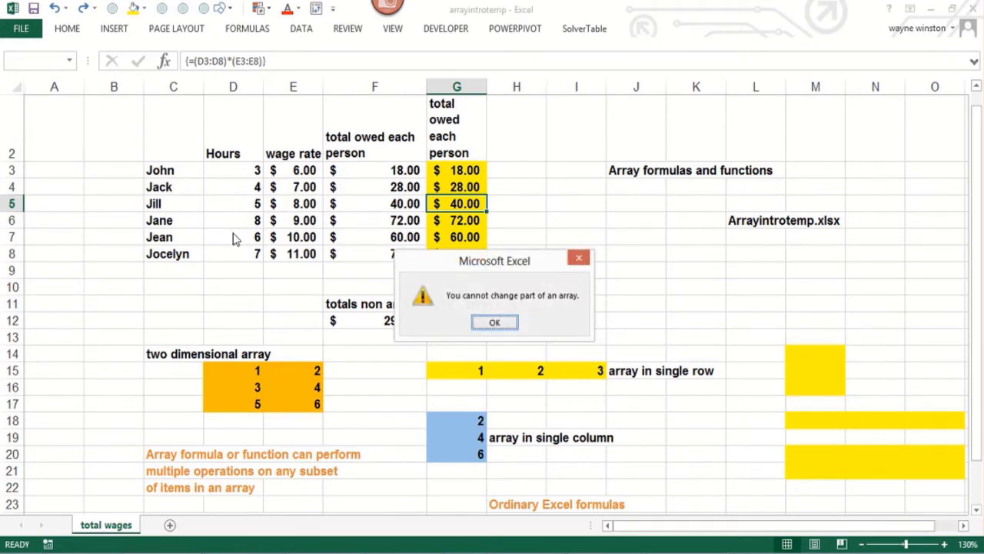
key("Return")
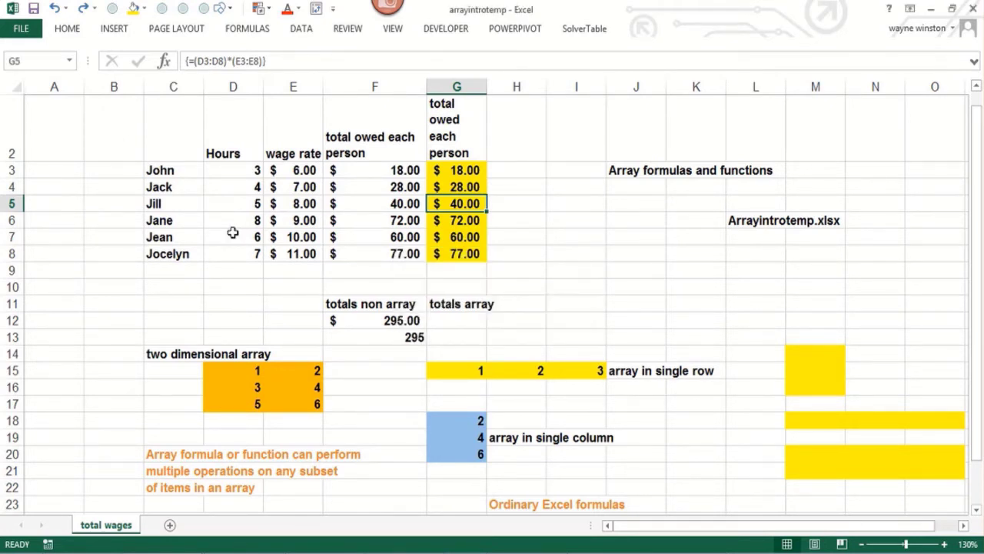
key("Down")
key("Up")
key("Up")
key("Up")
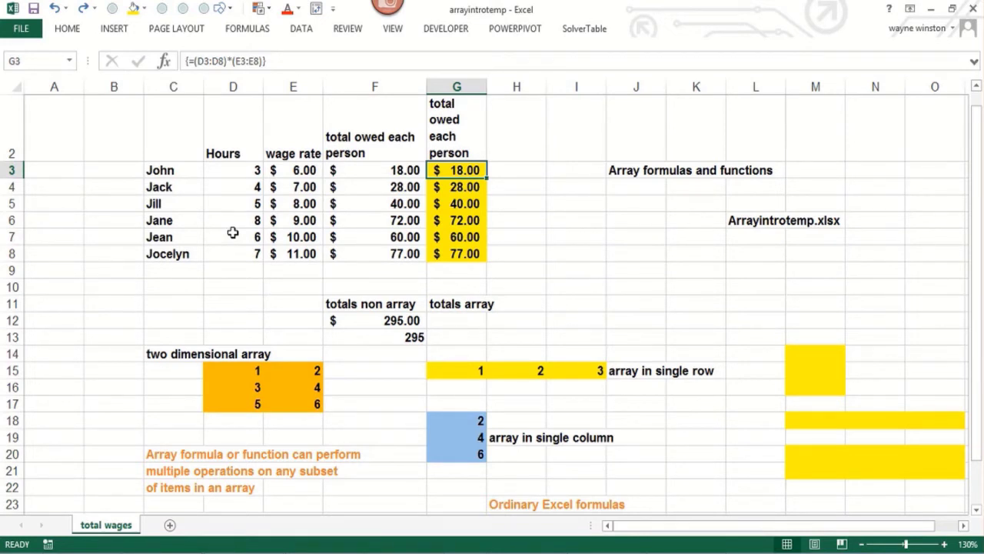
Step: Enter =SUM((D3:D8)*(E3:E8)) as an array formula in G12 under totals array, reopening and recommitting it once to check its ranges
left_click(454, 319)
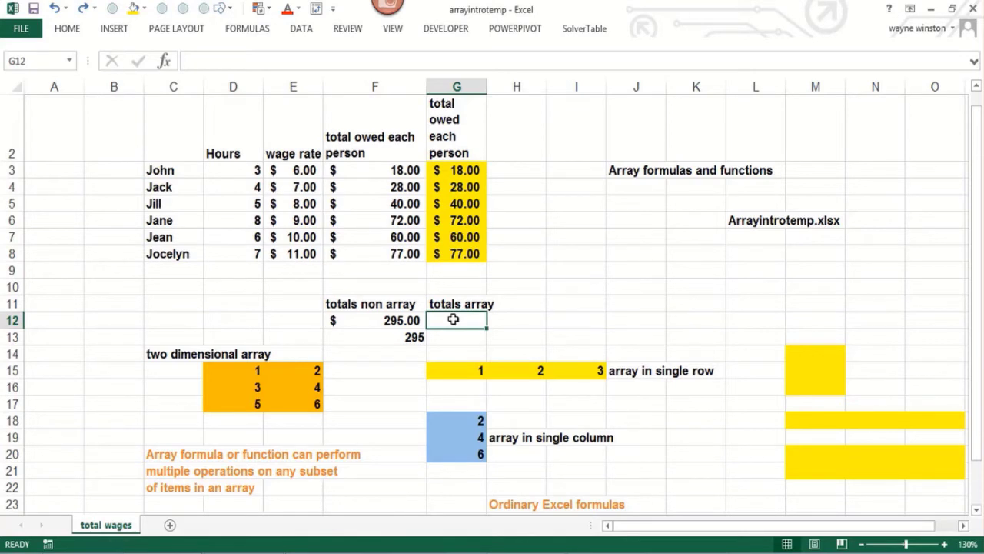
type("=sum")
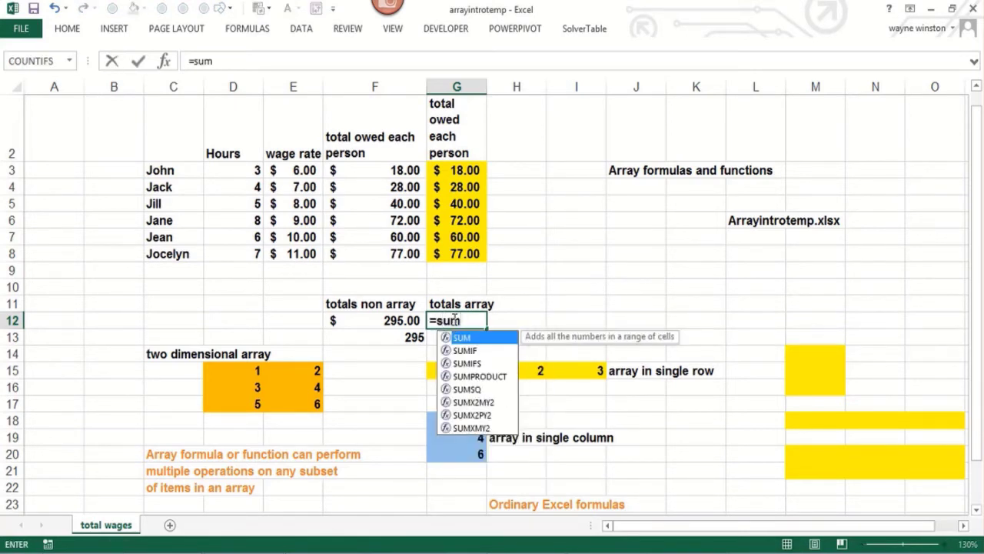
type("((")
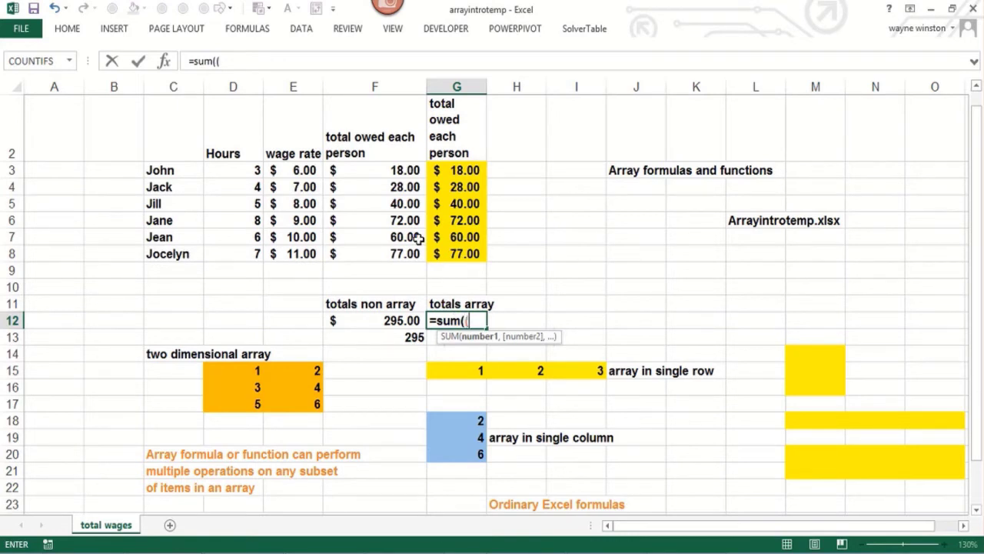
type("(d3:")
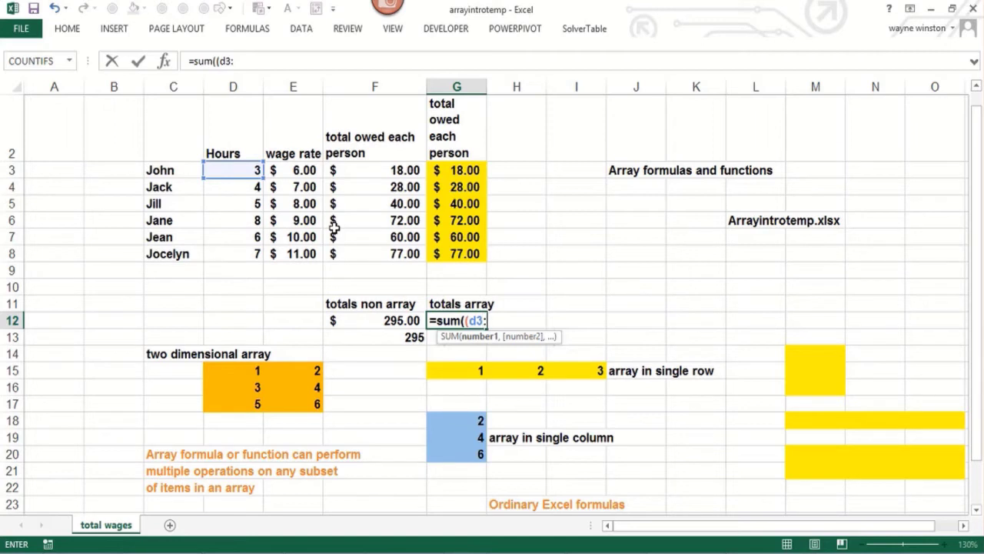
type("d8)*(")
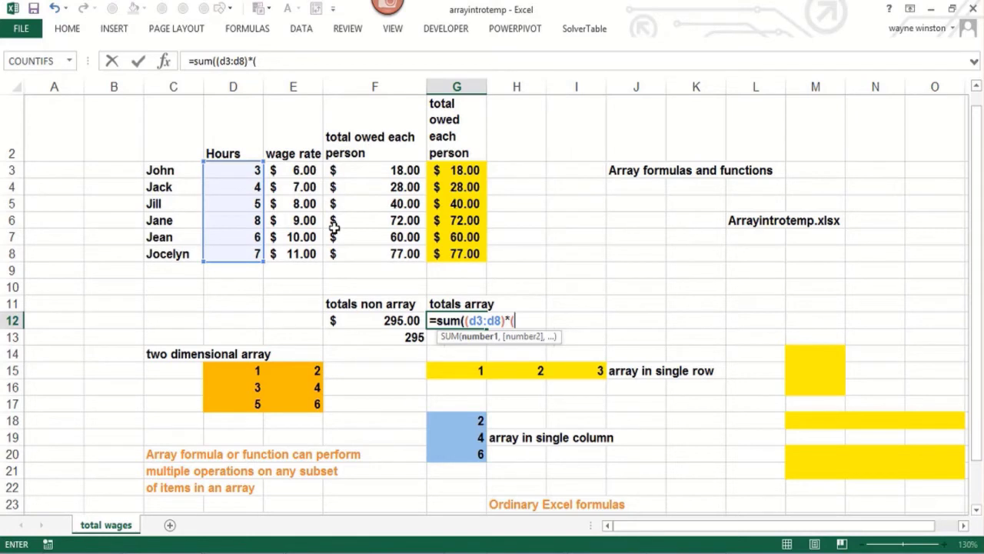
type("e3")
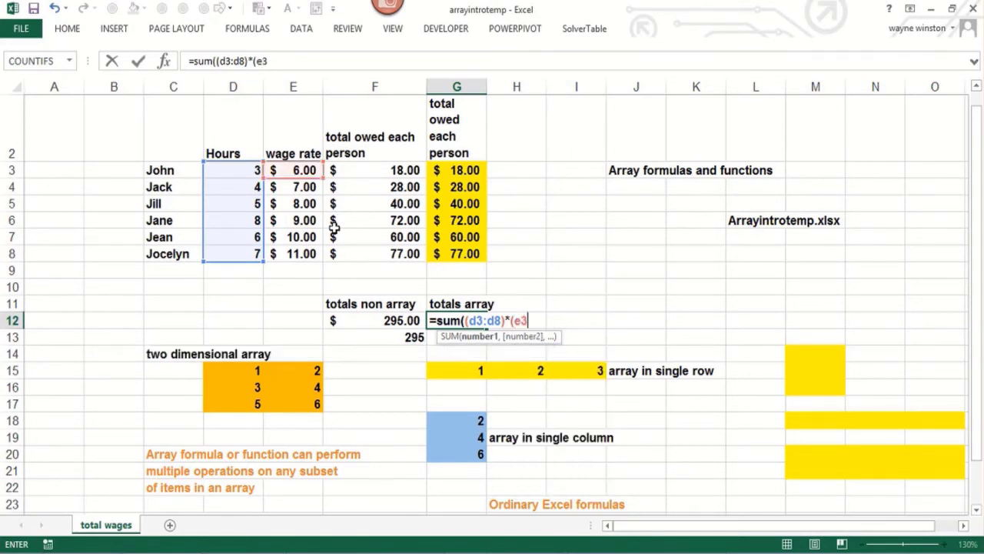
type(":e8))")
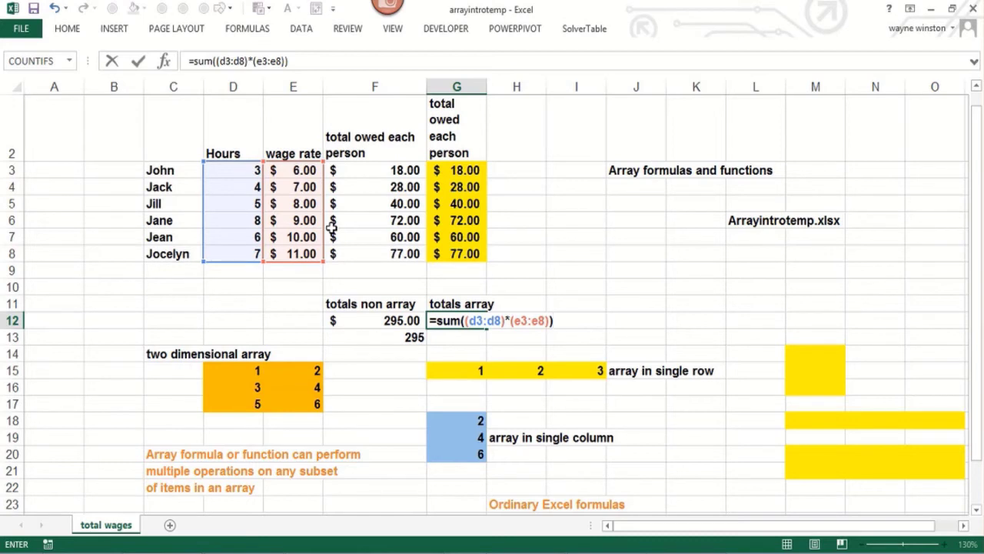
key("ctrl+shift+Return")
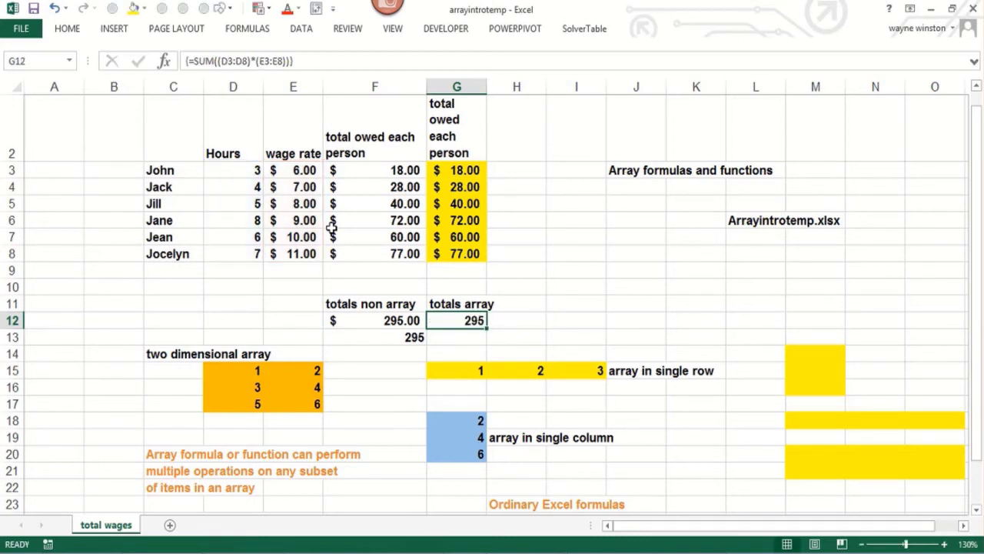
key("F2")
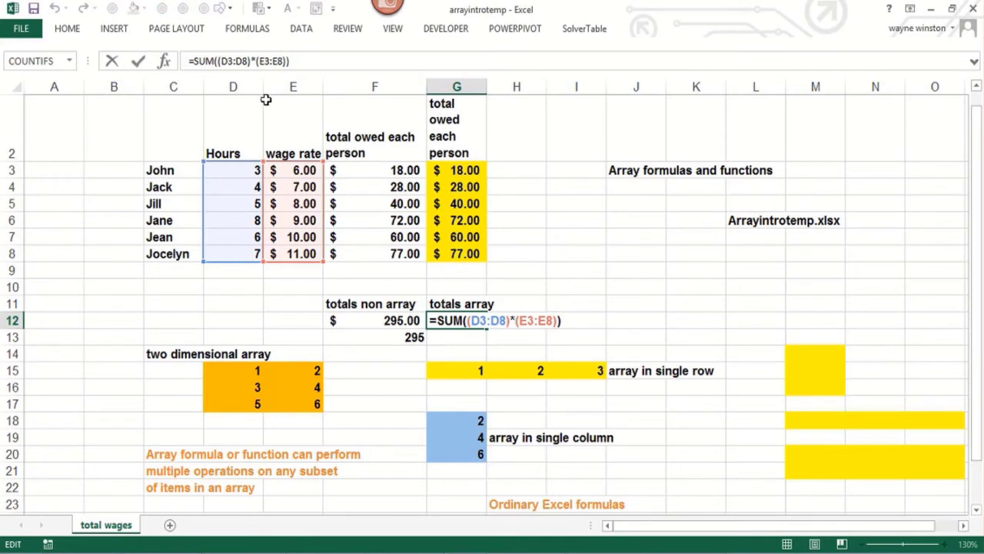
key("ctrl+shift+Return")
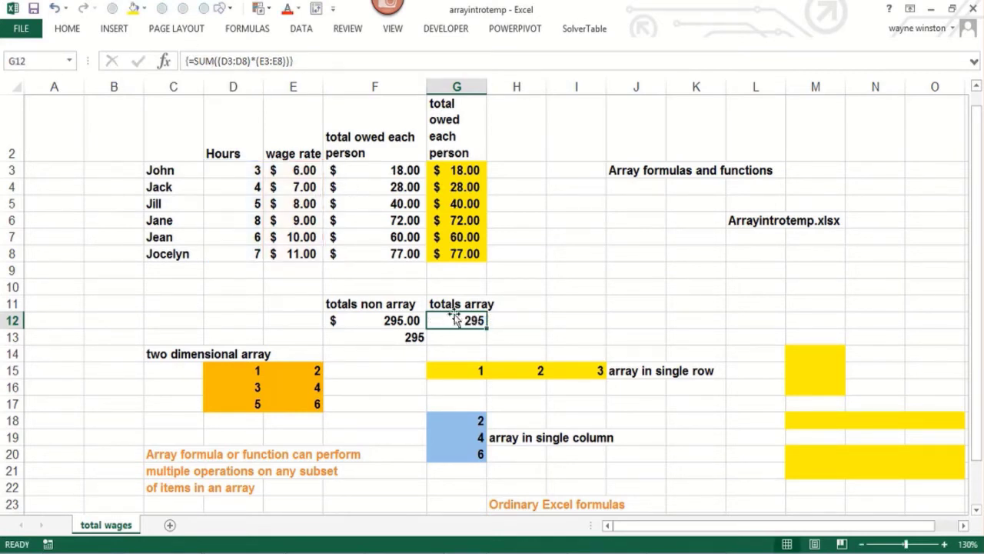
Step: Evaluate the array formula in G12 one stage at a time through to its final result, and close the evaluation
left_click(250, 29)
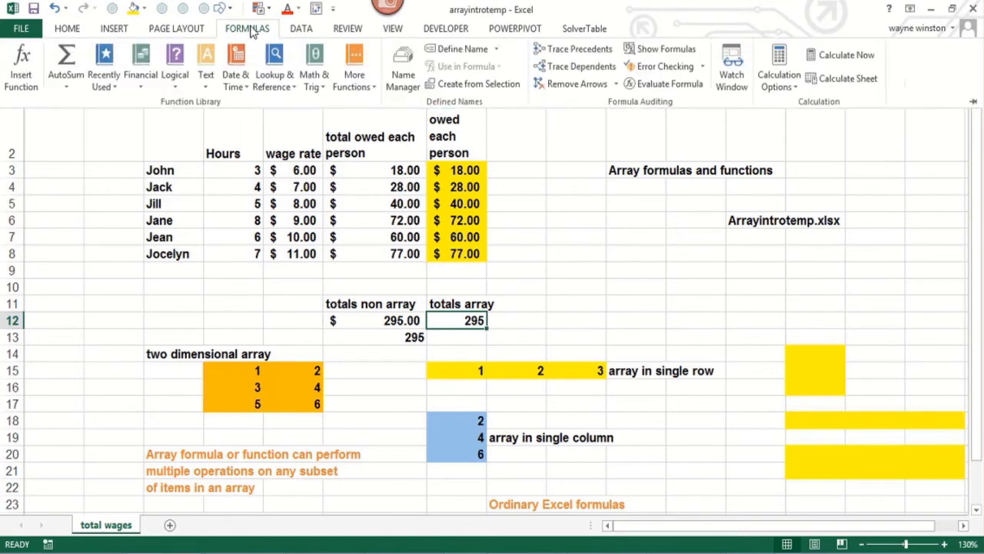
left_click(648, 87)
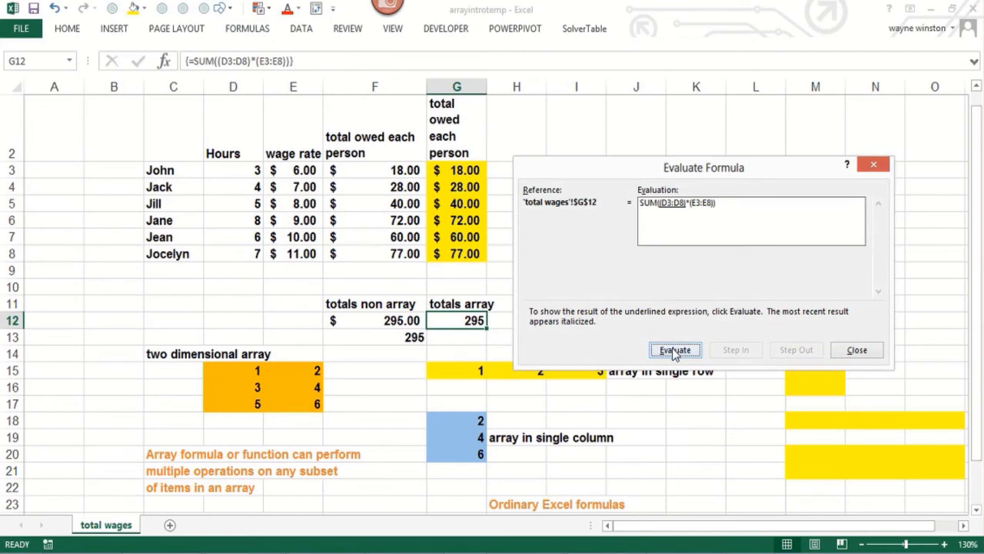
left_click(675, 350)
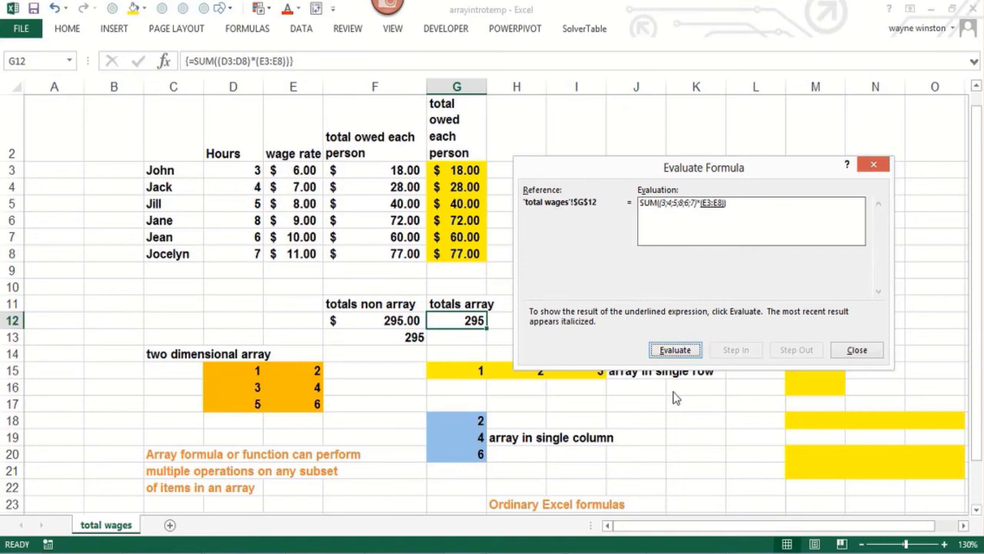
left_click(675, 351)
left_click(680, 358)
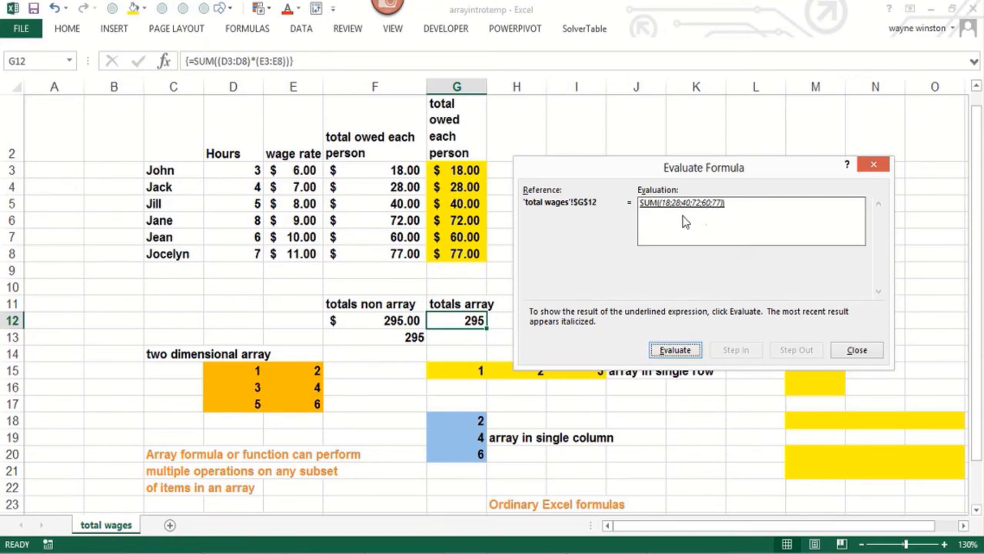
left_click(676, 352)
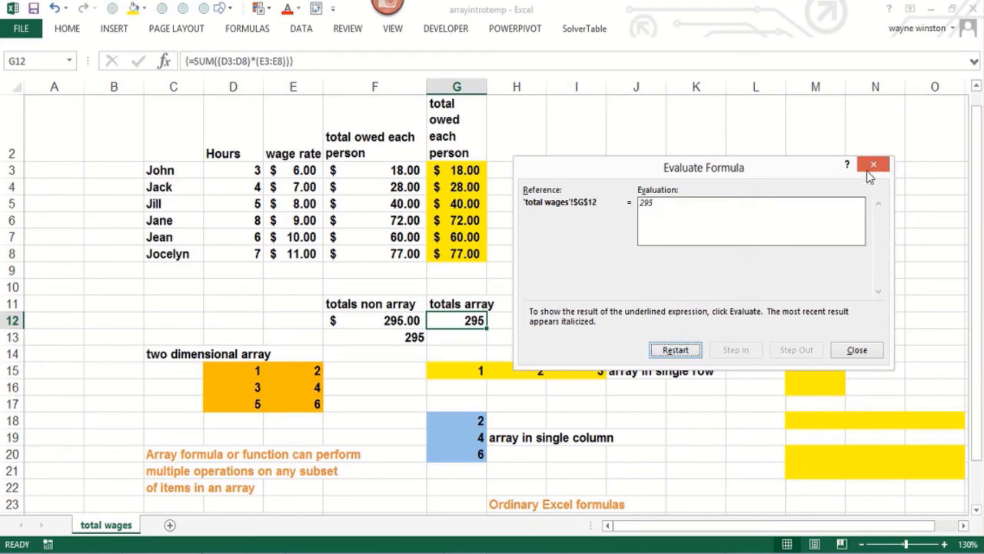
key("Escape")
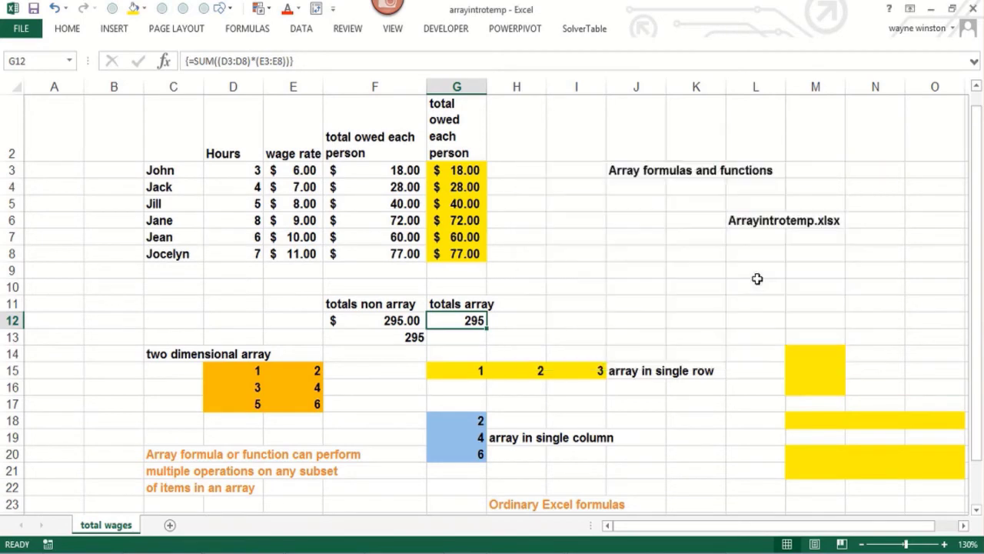
left_click(590, 321)
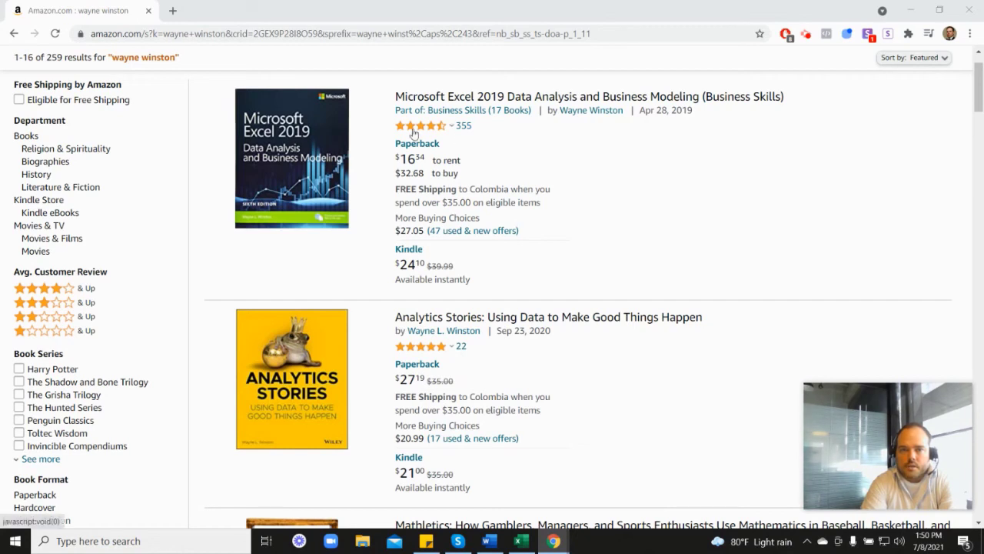
Step: Look through the author's book listings on Amazon in the browser, down to Marketing Analytics and back up
mouse_move(422, 132)
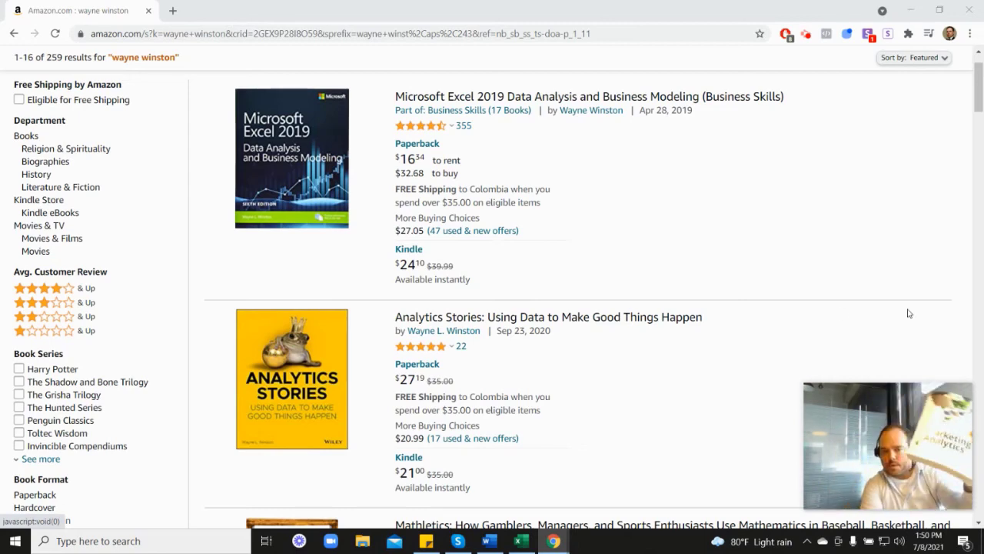
scroll(907, 313, "down", 6)
scroll(430, 366, "down", 1)
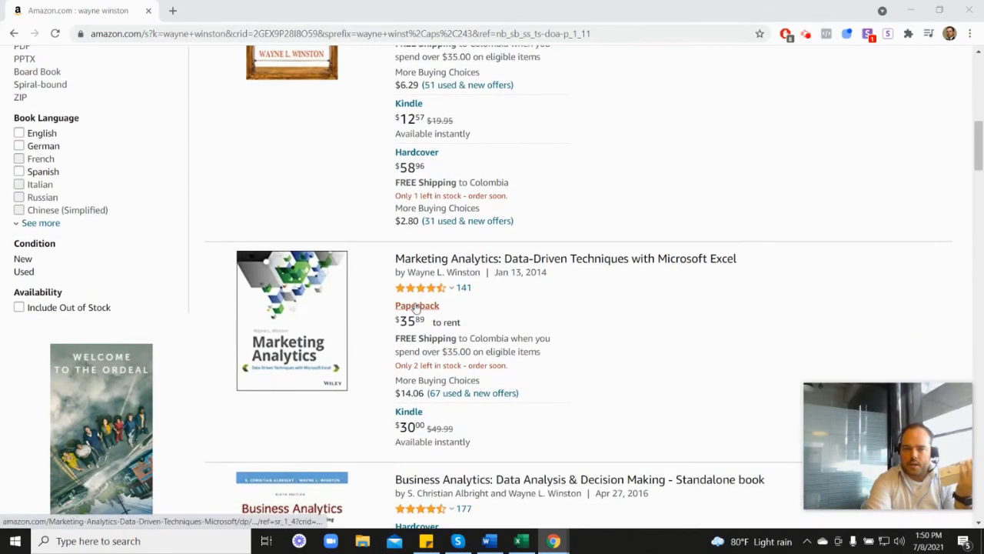
scroll(572, 292, "up", 4)
scroll(573, 292, "up", 2)
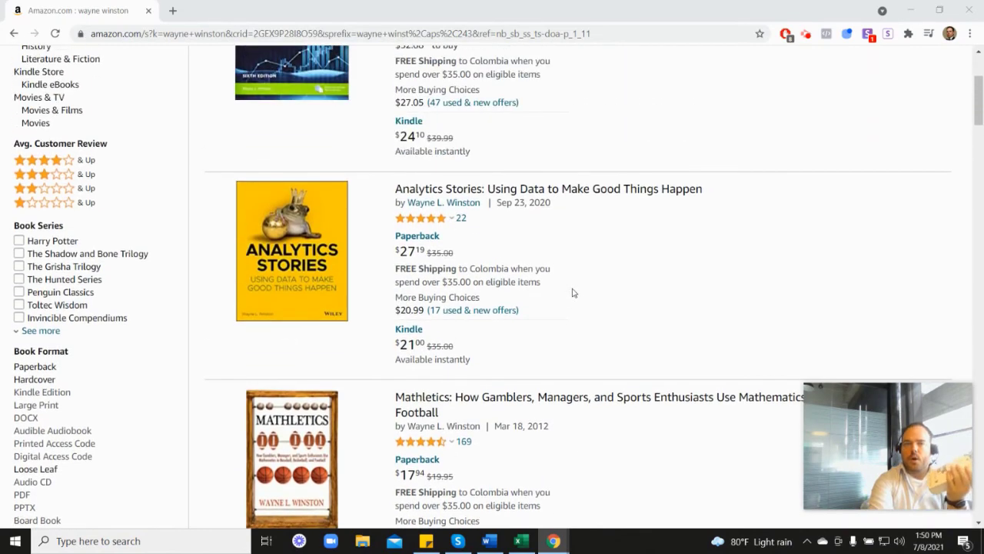